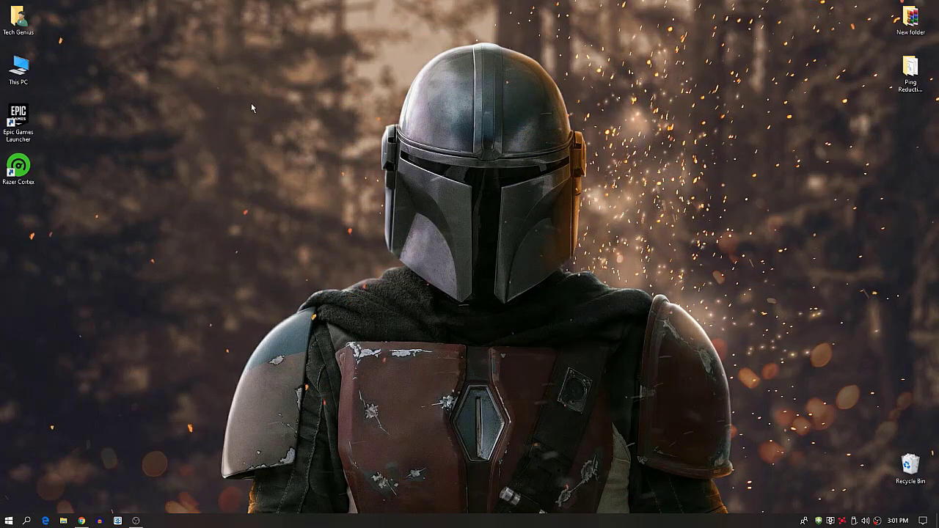
# Bring up the desktop context menu offering Display settings and AMD Radeon Software.
pyautogui.rightClick(220, 131)
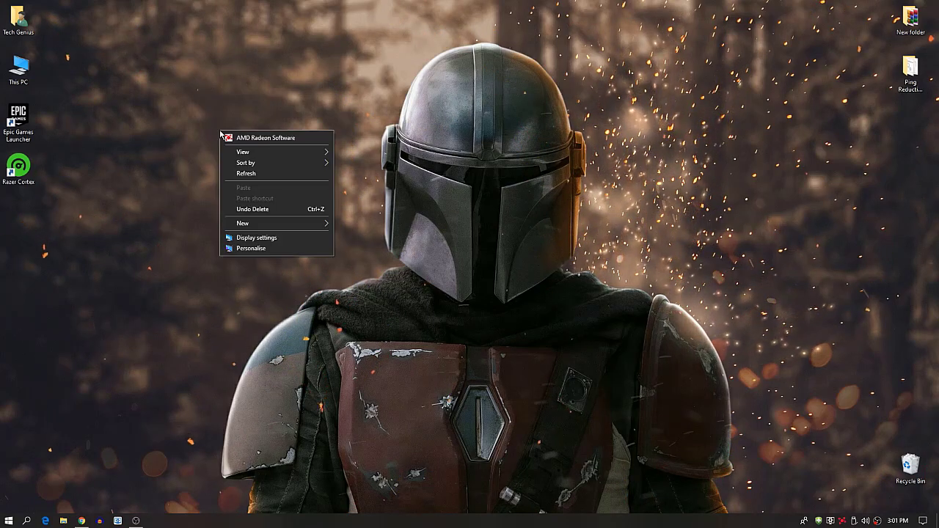
# Go from Display settings to the per-app Graphics settings page.
pyautogui.click(257, 239)
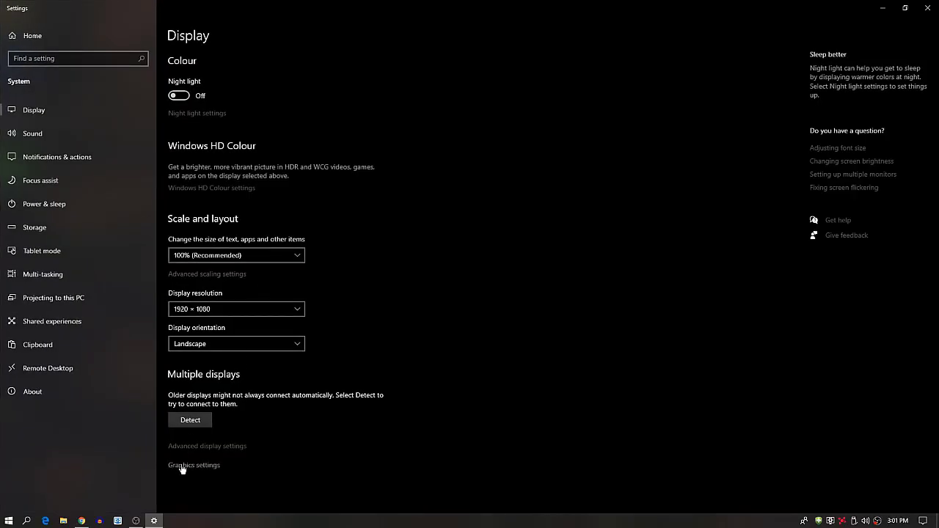
pyautogui.click(194, 468)
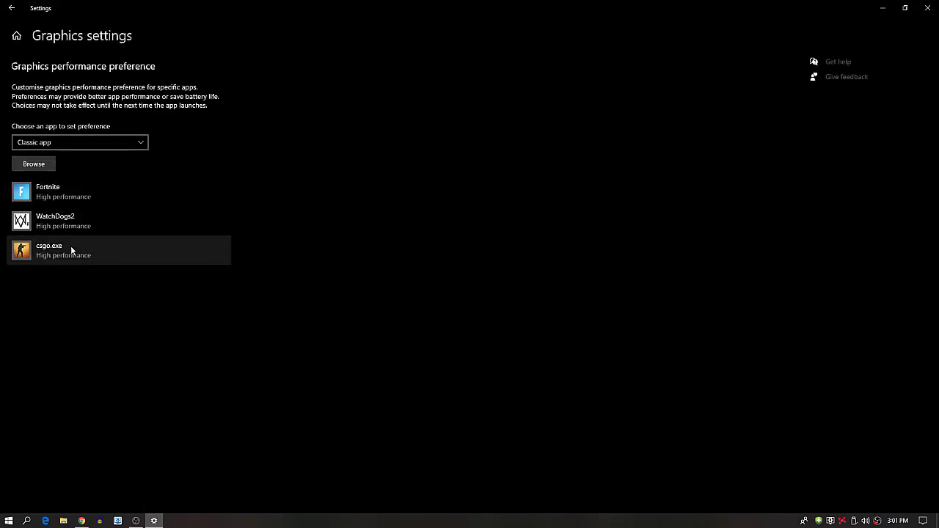
# Browse to E:\SteamLibrary\steamapps\common\Counter-Strike Global Offensive and add csgo.exe.
pyautogui.click(27, 165)
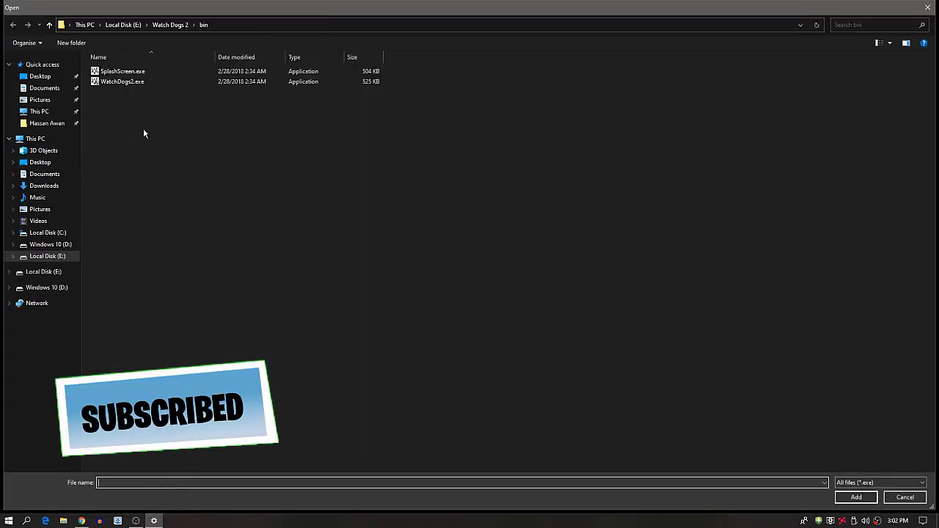
pyautogui.click(46, 258)
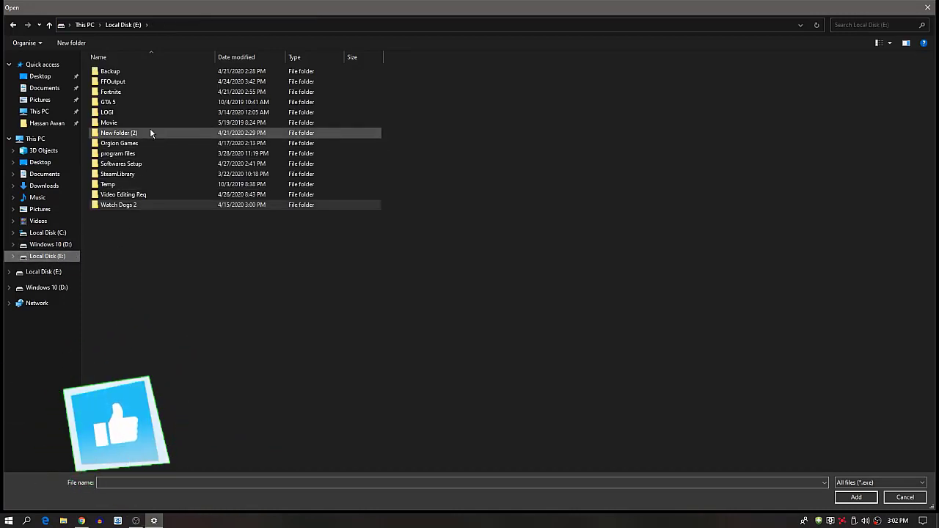
pyautogui.doubleClick(130, 175)
pyautogui.doubleClick(153, 73)
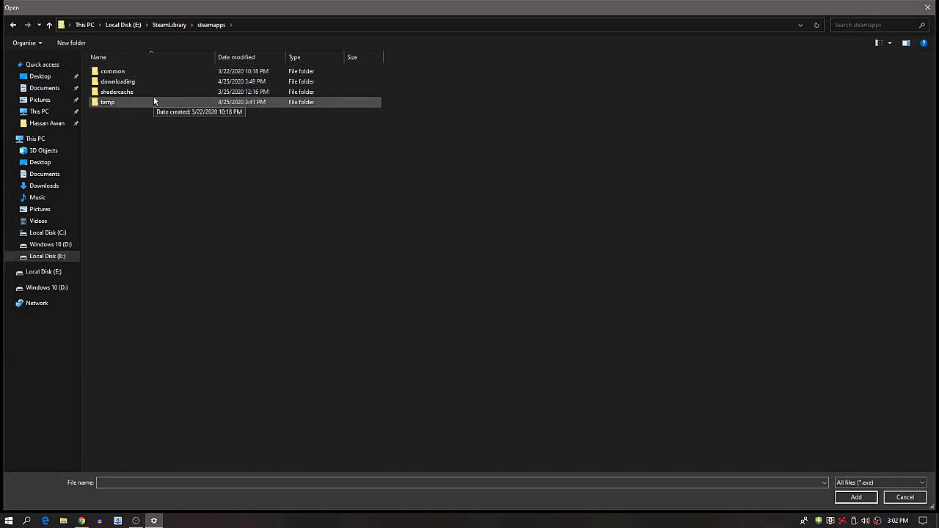
pyautogui.doubleClick(159, 71)
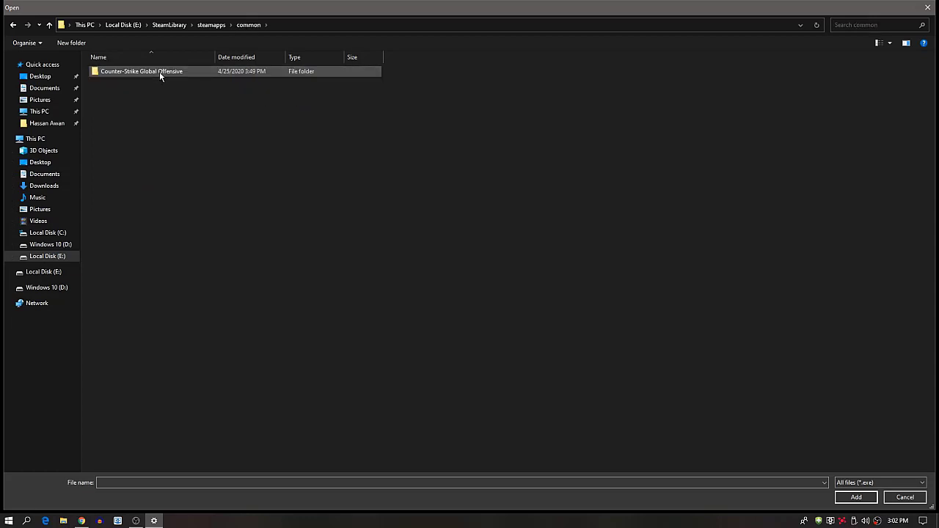
pyautogui.doubleClick(159, 72)
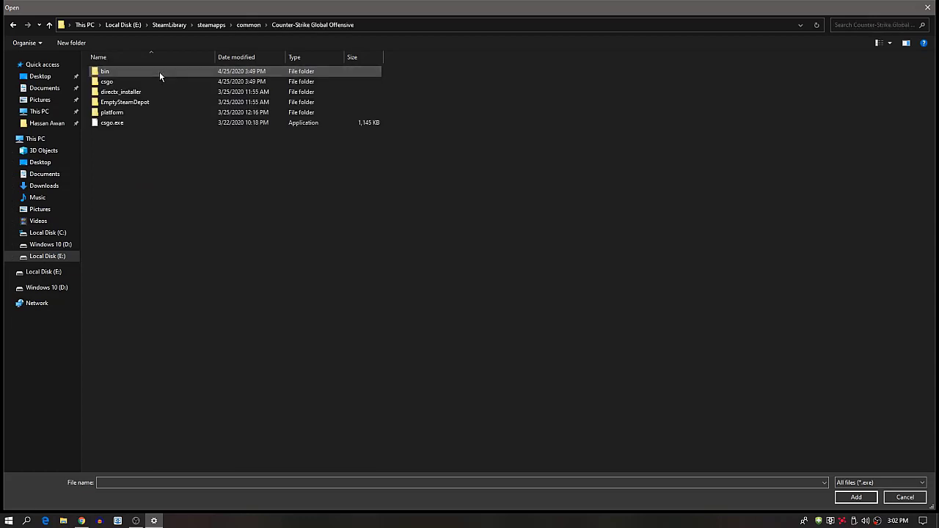
pyautogui.doubleClick(126, 123)
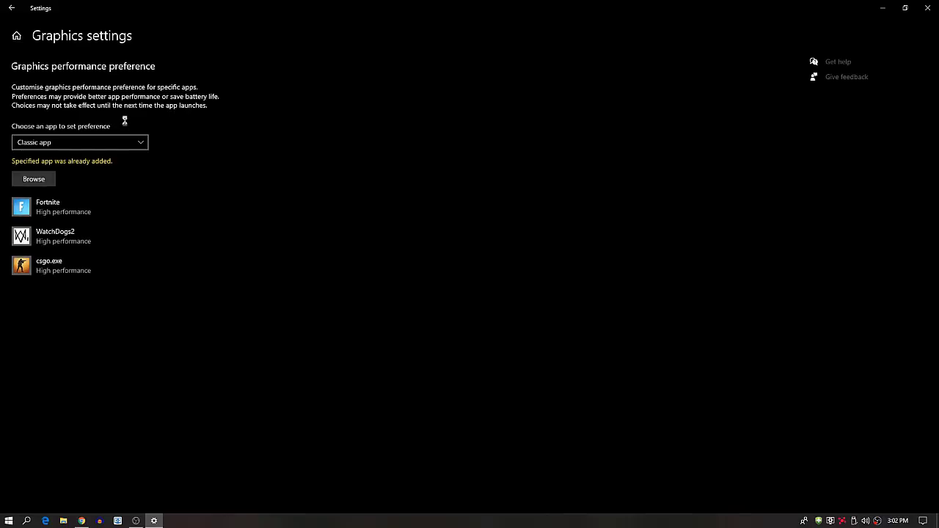
# Save csgo.exe's graphics preference from its Options, then close the Settings window.
pyautogui.click(54, 270)
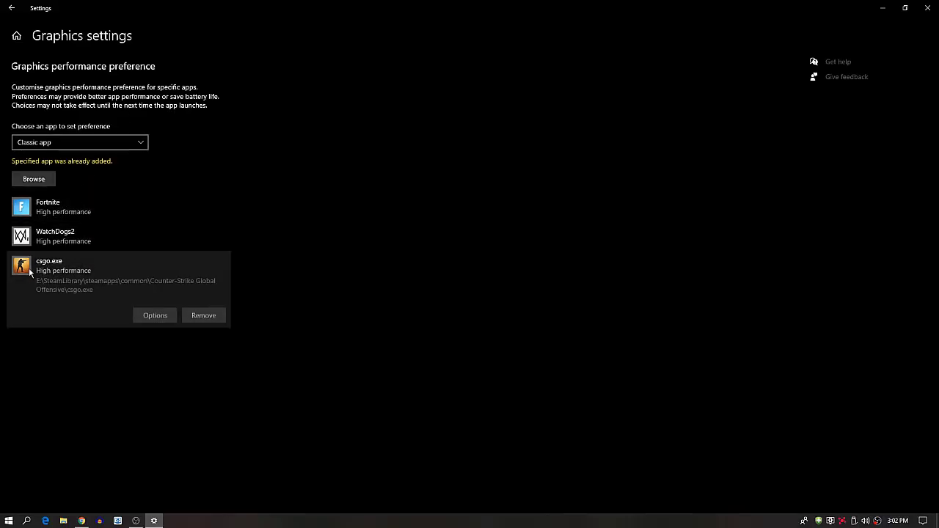
pyautogui.click(148, 309)
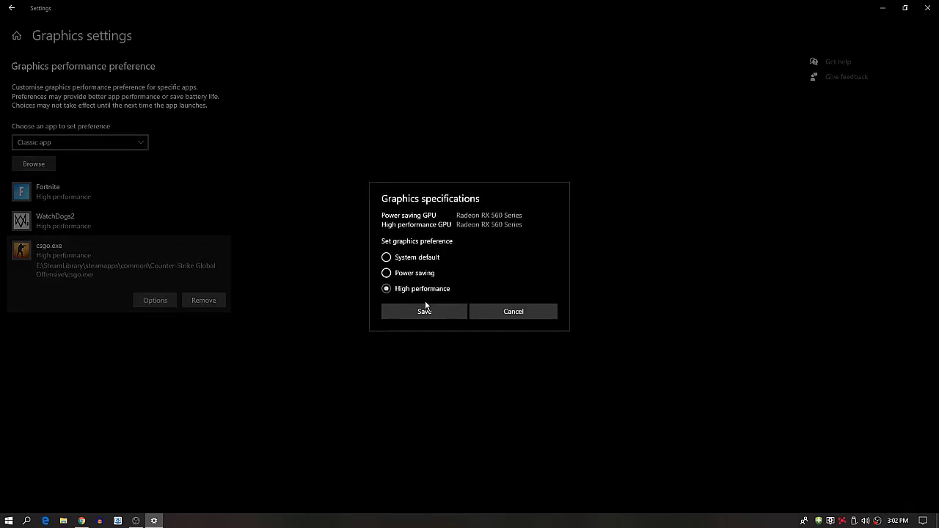
pyautogui.click(425, 314)
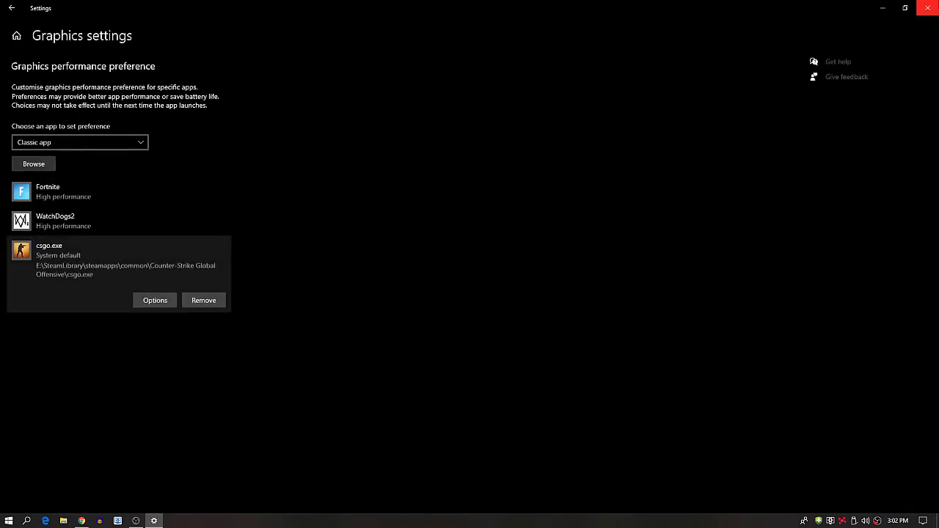
pyautogui.click(927, 7)
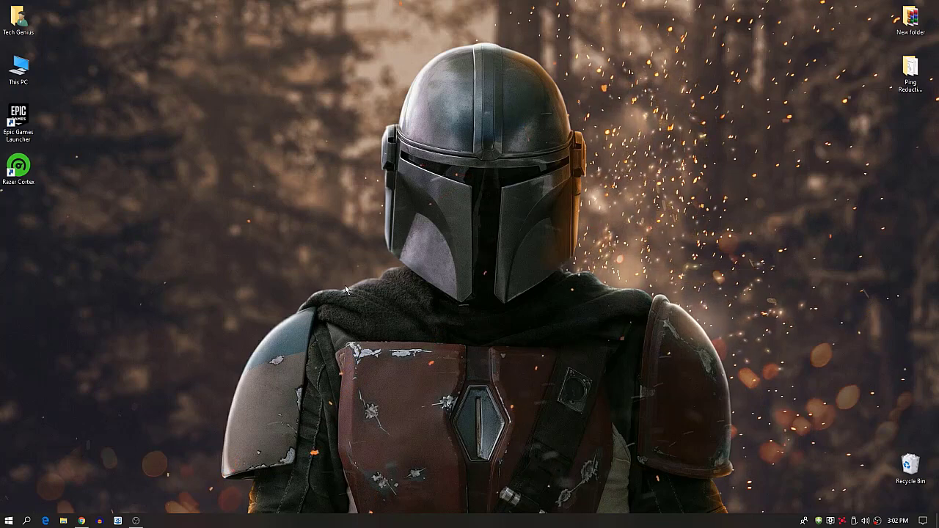
# Search 'power' and reach Control Panel's Power Options through Additional power settings.
pyautogui.click(27, 521)
pyautogui.write('pwe')
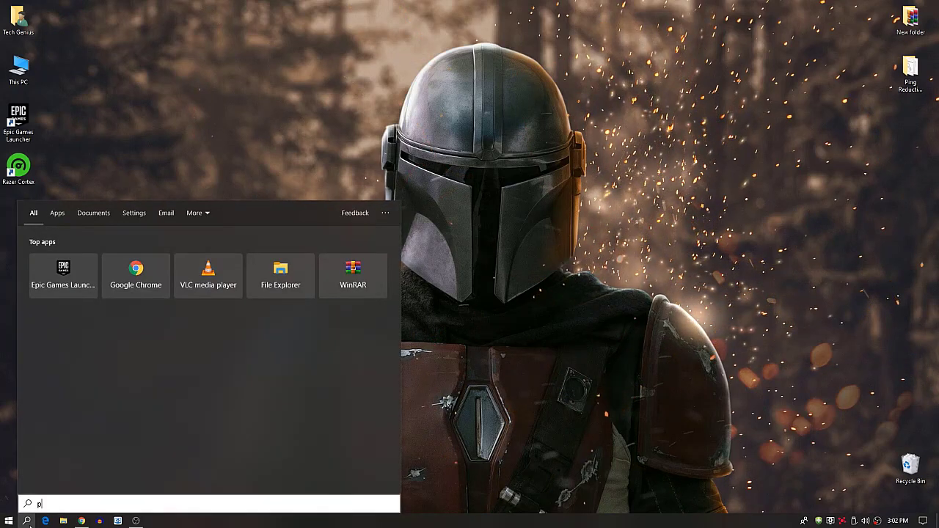
pyautogui.press('BackSpace')
pyautogui.press('BackSpace')
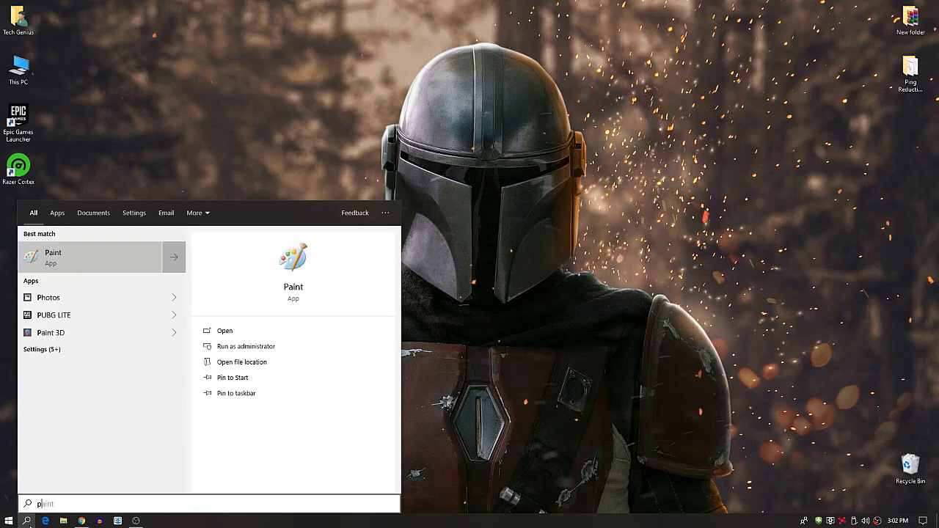
pyautogui.write('ower')
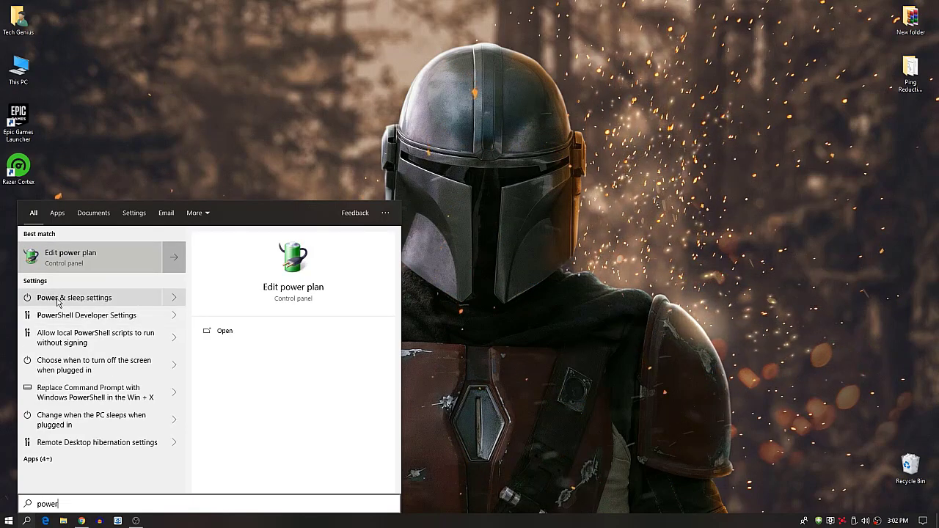
pyautogui.click(84, 298)
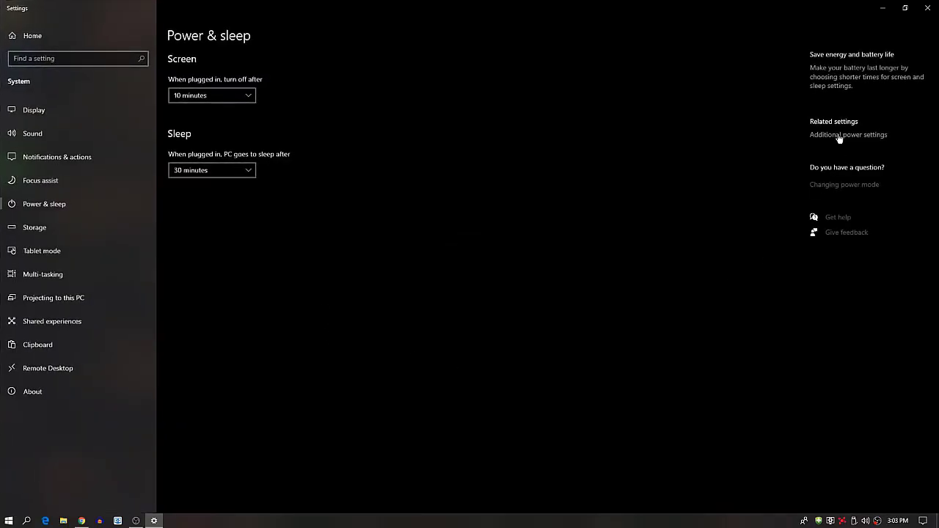
pyautogui.click(861, 136)
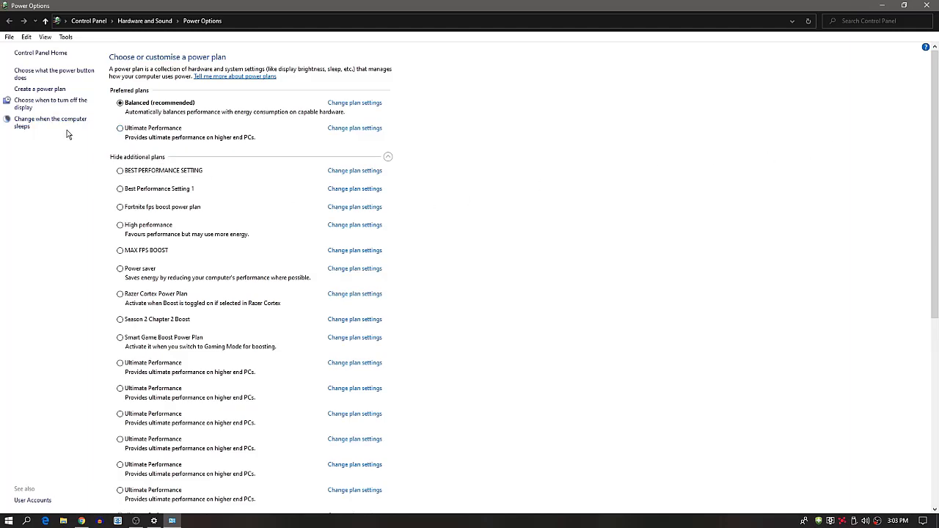
# Create My Custom Plan 1 from High performance, with display-off and sleep at Never.
pyautogui.click(42, 90)
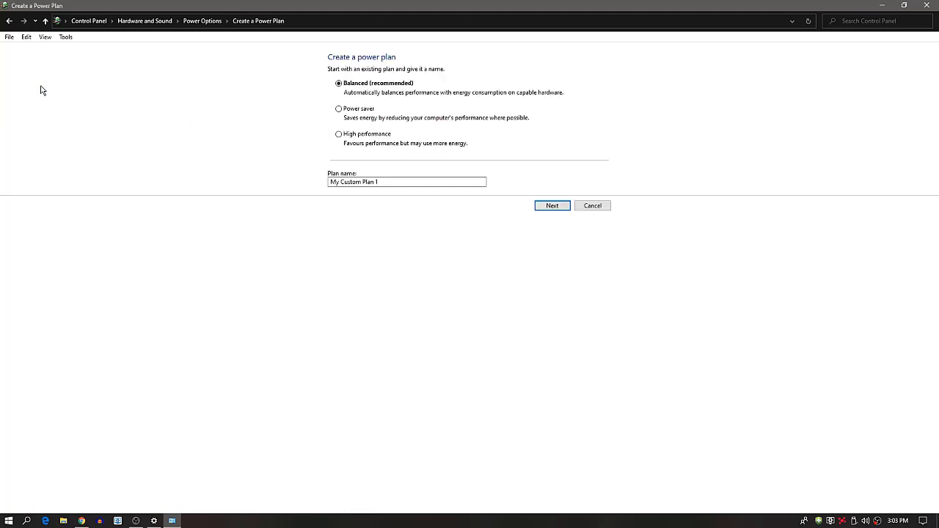
pyautogui.click(339, 134)
pyautogui.click(400, 181)
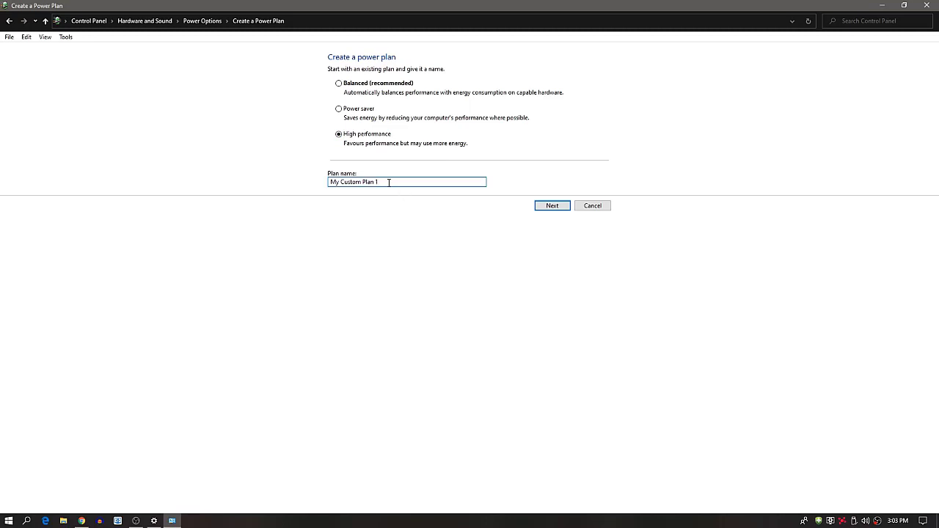
pyautogui.click(553, 207)
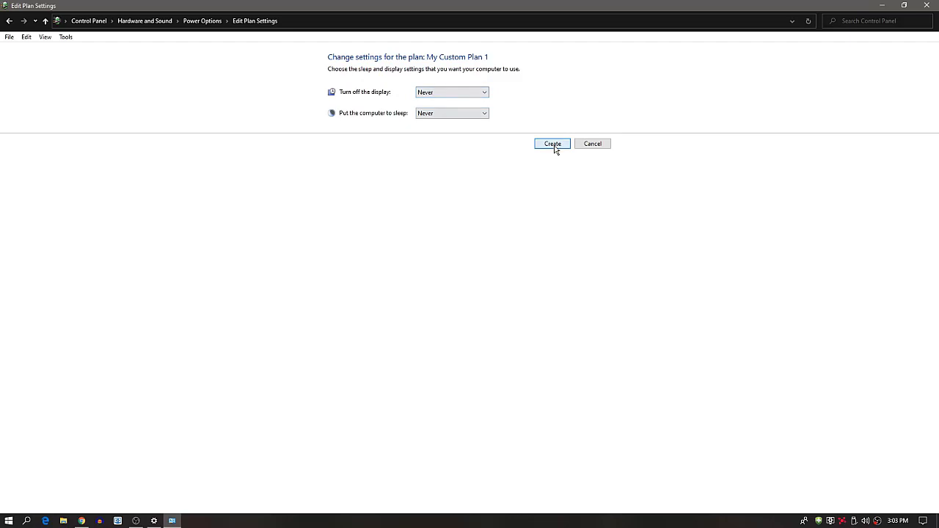
pyautogui.click(554, 145)
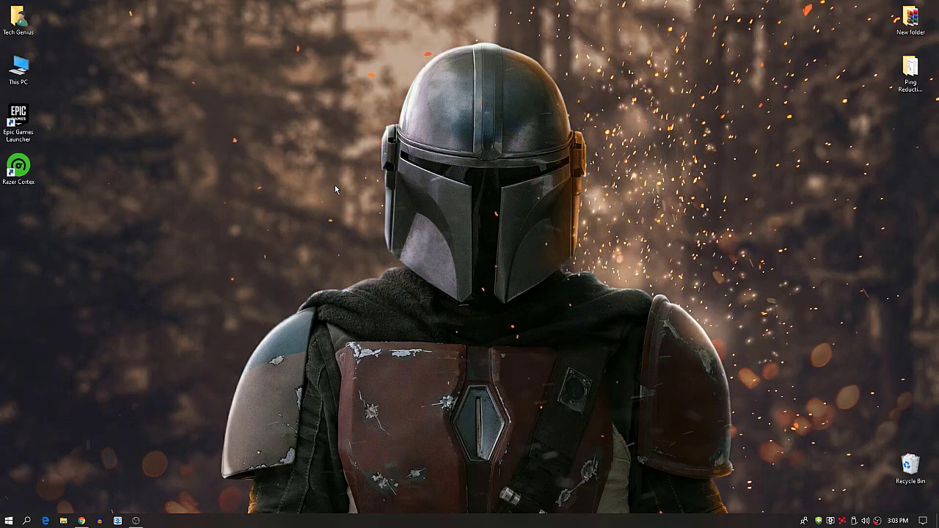
# Launch AMD Radeon Software from the desktop menu and check Home for driver update 20.4.2.
pyautogui.rightClick(336, 189)
pyautogui.click(380, 192)
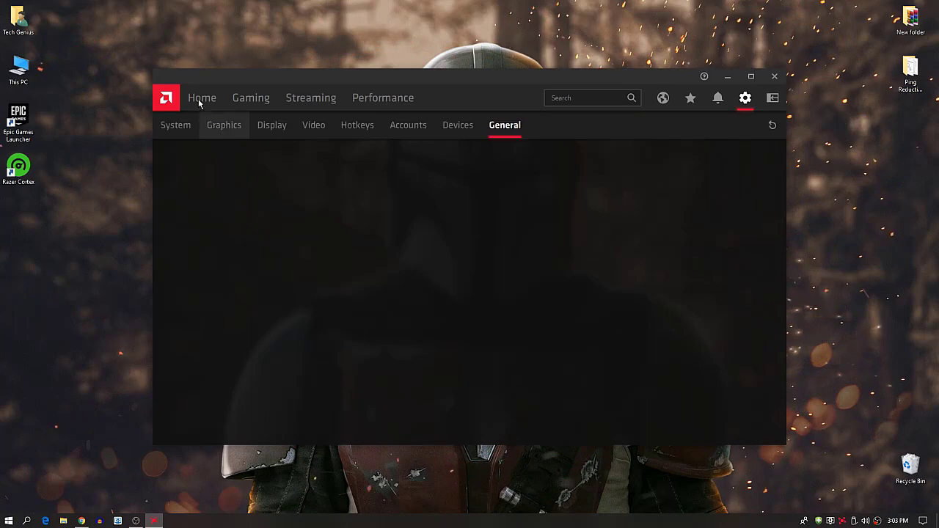
pyautogui.click(199, 103)
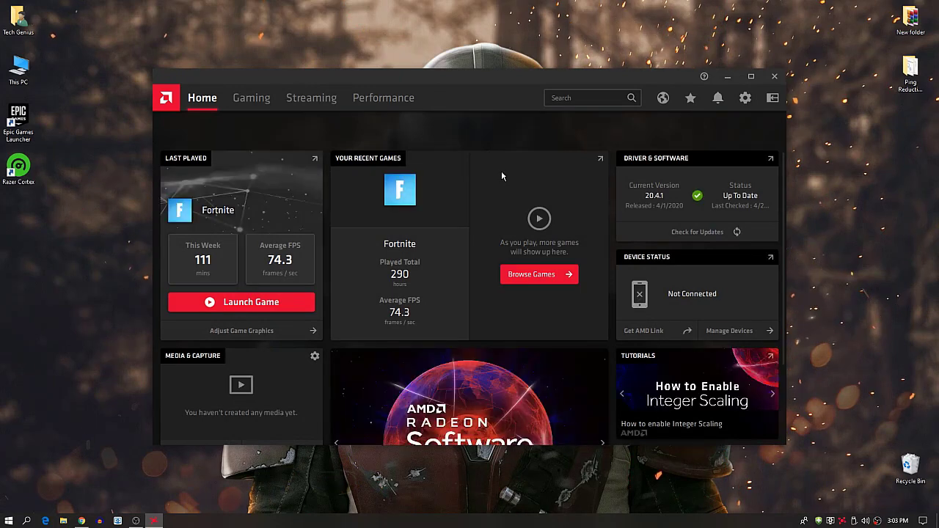
pyautogui.click(682, 233)
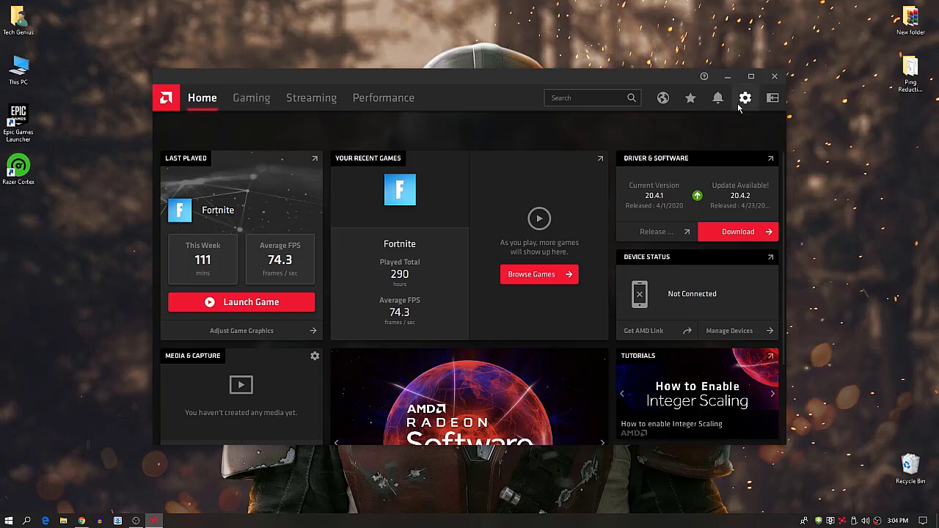
# Open Counter-Strike: Global Offensive in the Games list and apply the eSports graphics profile.
pyautogui.click(252, 97)
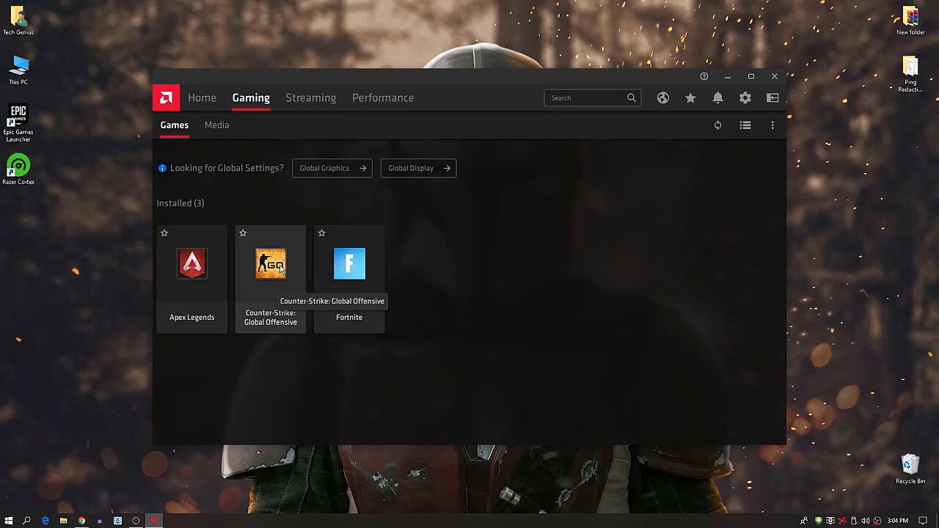
pyautogui.click(280, 268)
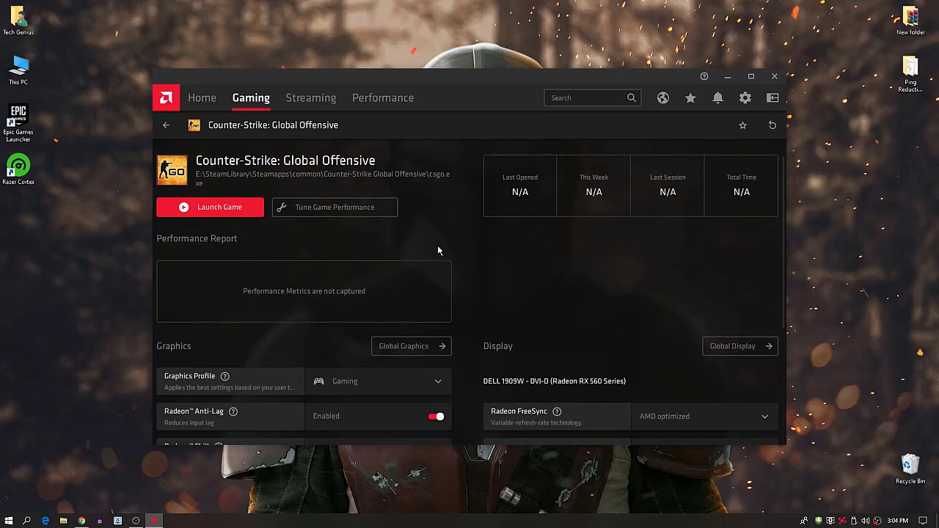
pyautogui.scroll(-3, 438, 251)
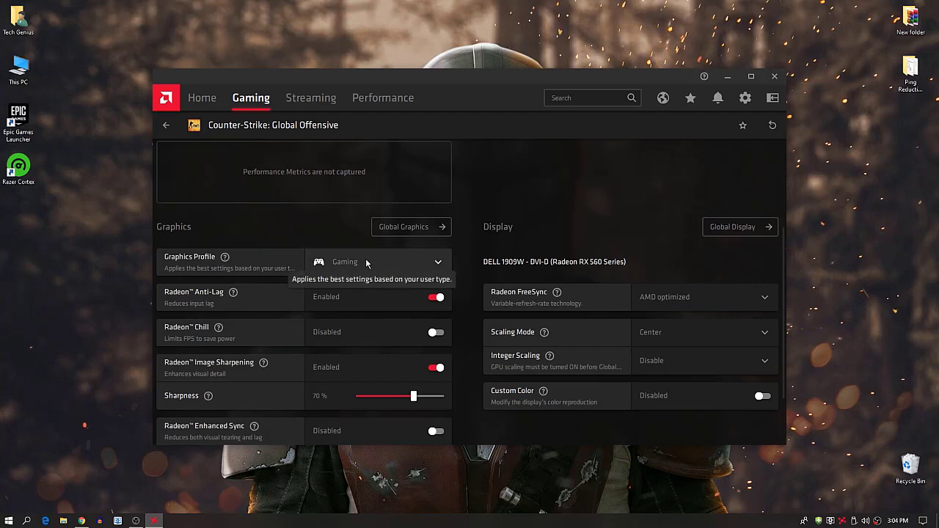
pyautogui.click(366, 263)
pyautogui.click(339, 313)
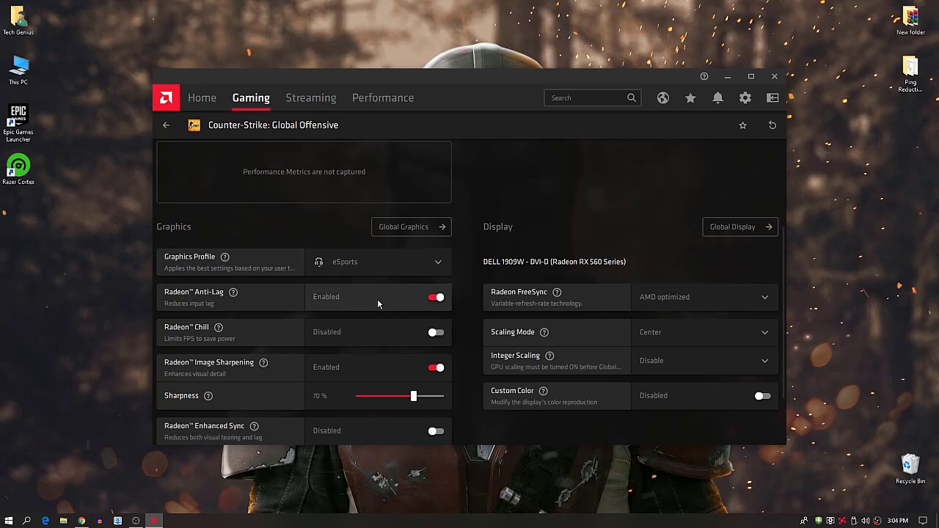
# Enable Radeon Image Sharpening and settle the sharpness at 60%.
pyautogui.scroll(-1, 411, 294)
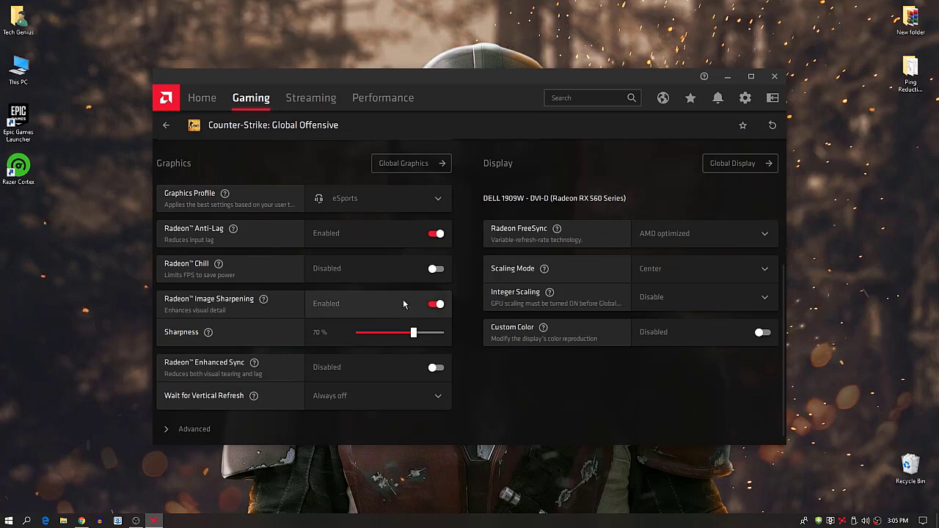
pyautogui.click(445, 335)
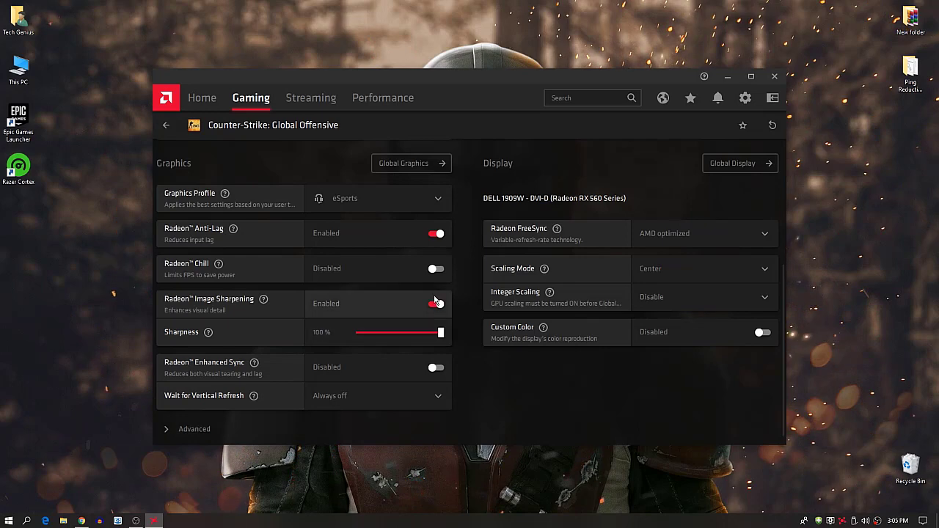
pyautogui.moveTo(441, 349); pyautogui.dragTo(330, 356)
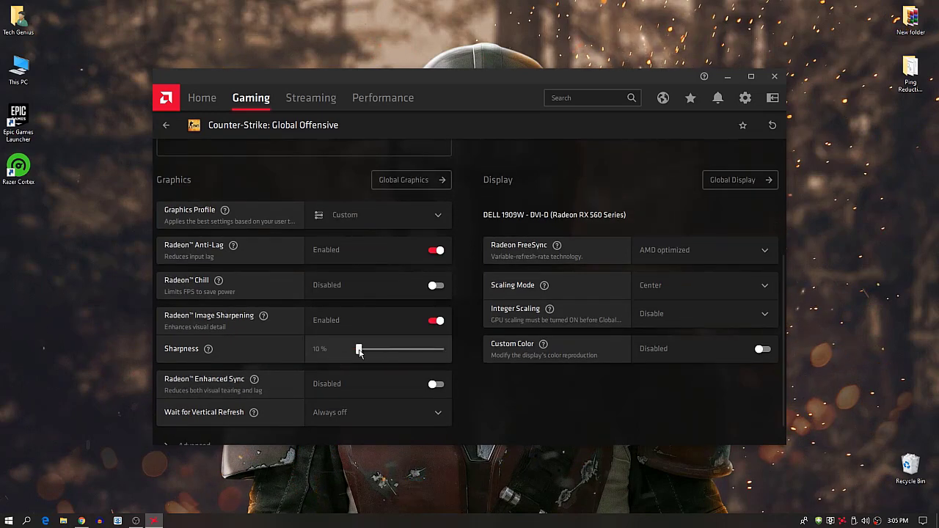
pyautogui.moveTo(359, 351); pyautogui.dragTo(404, 352)
pyautogui.scroll(-1, 517, 363)
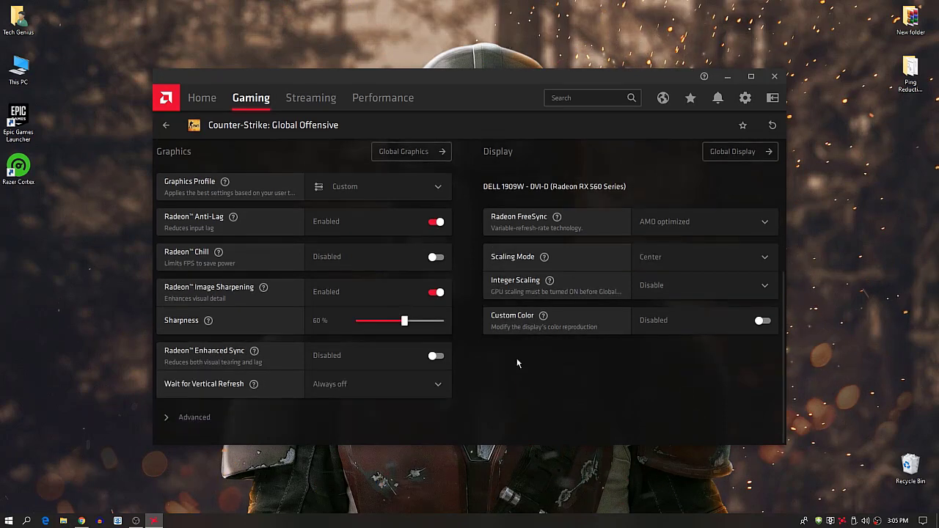
# Expand CS:GO's Advanced settings and keep Texture Filtering Quality at Performance.
pyautogui.click(203, 418)
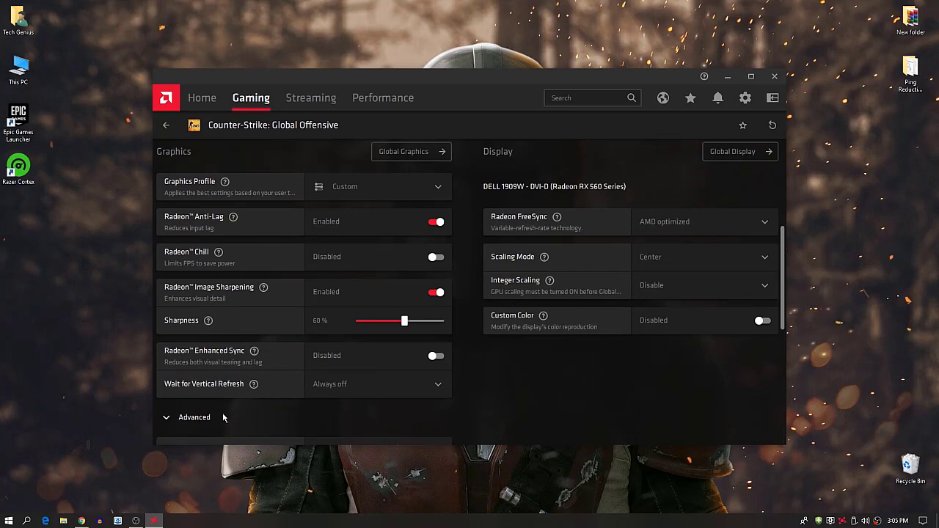
pyautogui.scroll(-4, 220, 415)
pyautogui.scroll(-3, 241, 410)
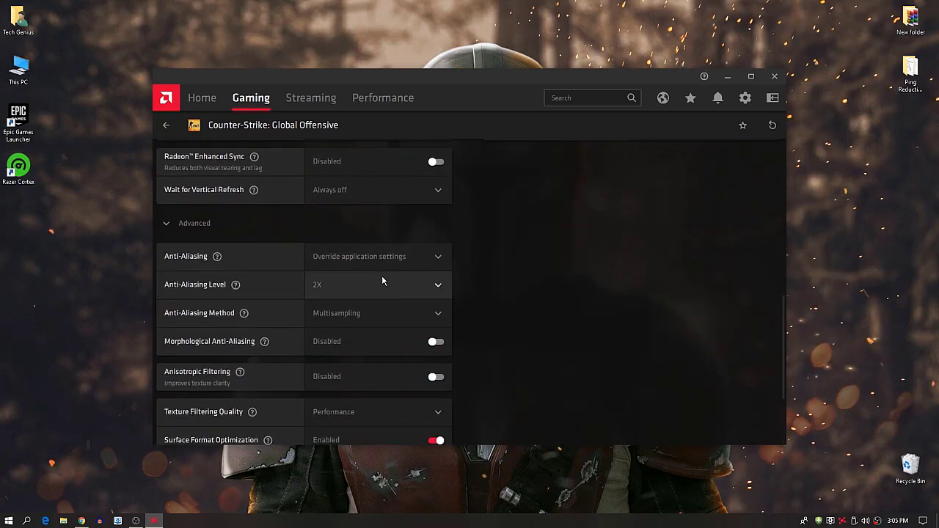
pyautogui.scroll(-4, 372, 344)
pyautogui.scroll(4, 338, 336)
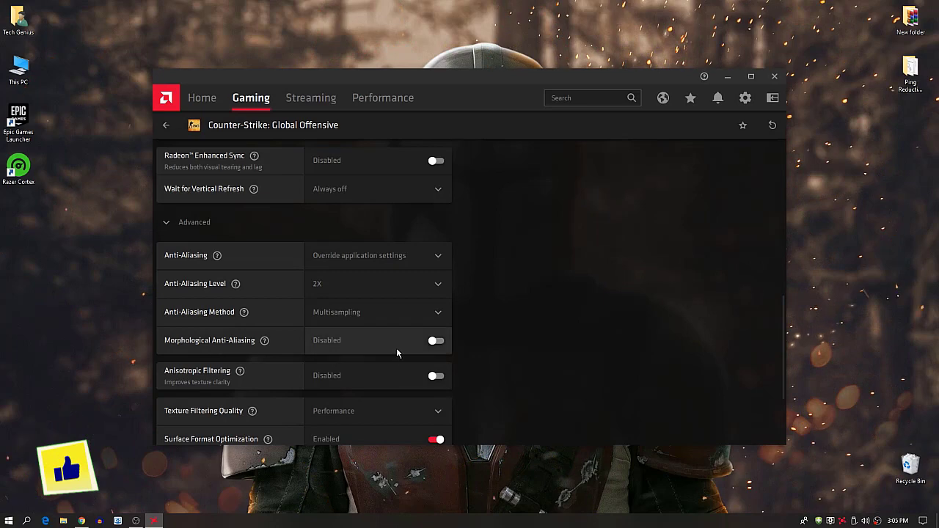
pyautogui.scroll(-1, 372, 345)
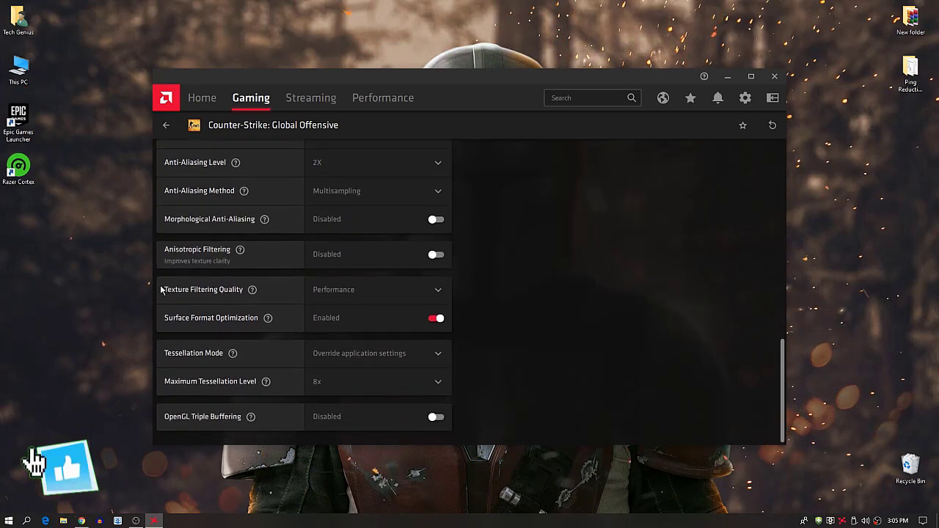
pyautogui.click(339, 293)
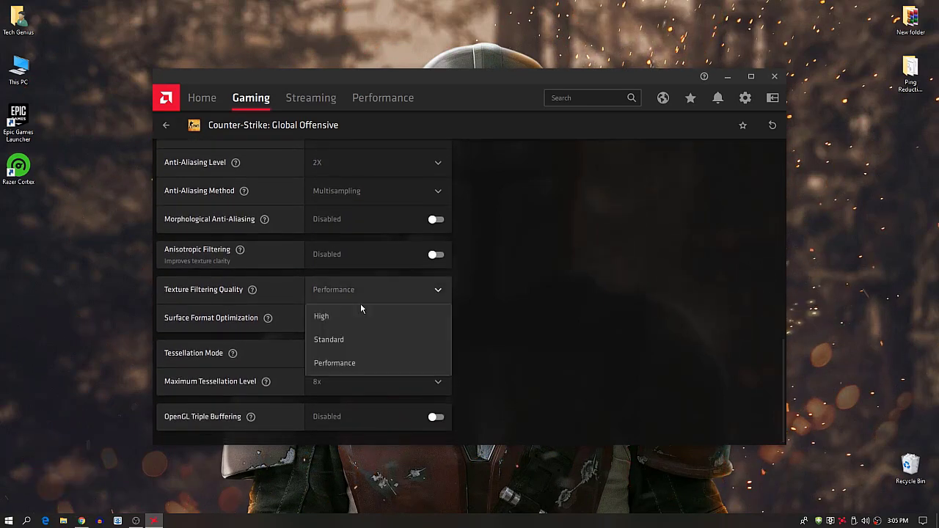
pyautogui.click(341, 359)
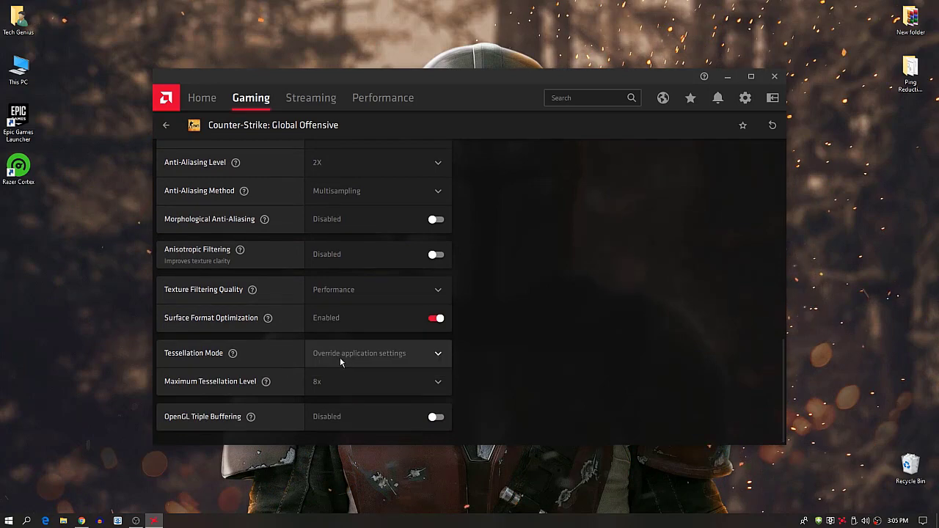
pyautogui.scroll(-1, 339, 357)
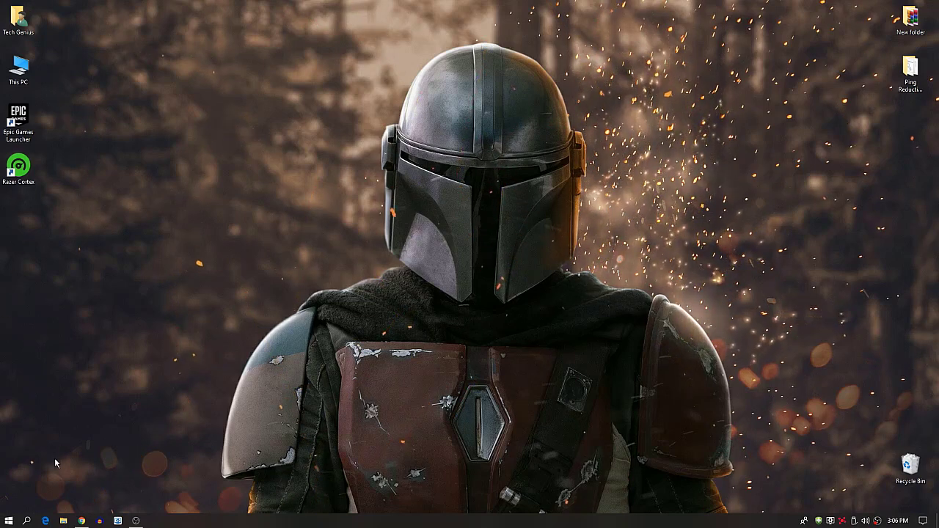
# Launch Registry Editor from a 'regedit' search.
pyautogui.click(28, 521)
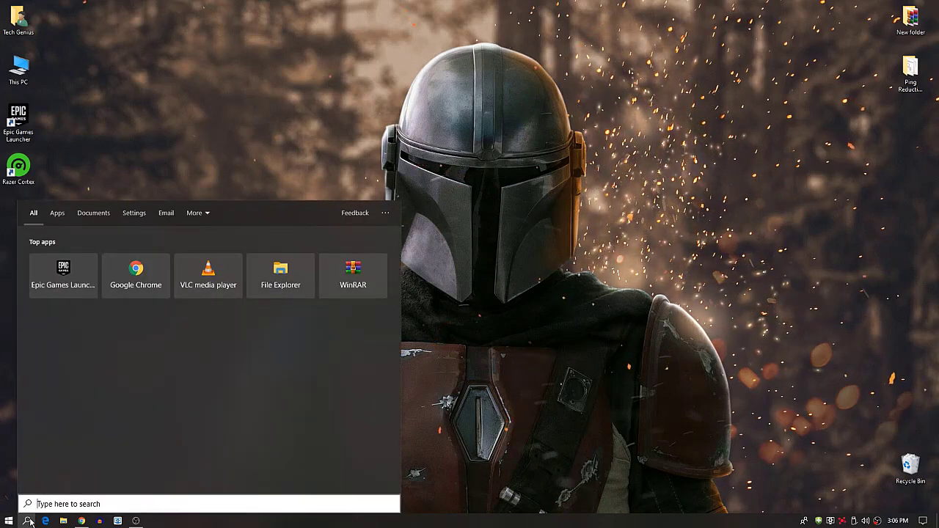
pyautogui.write('regedit')
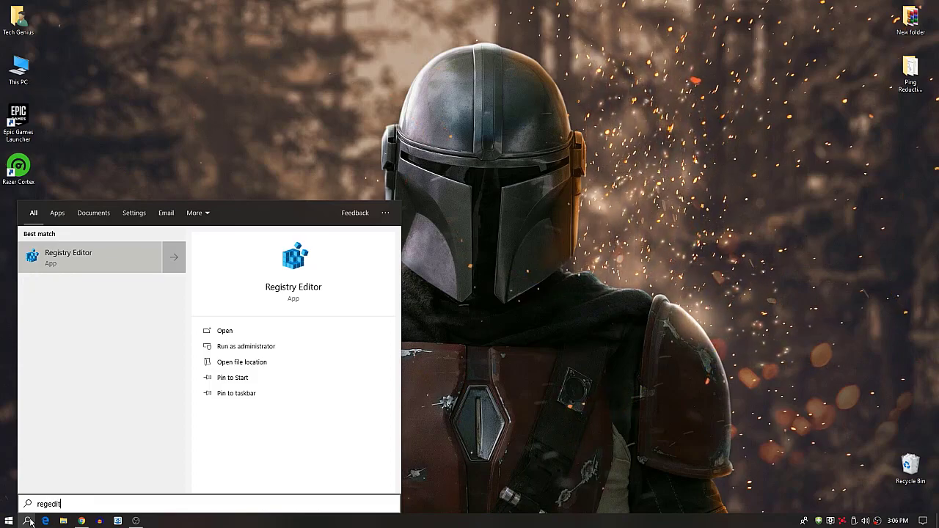
pyautogui.press('Return')
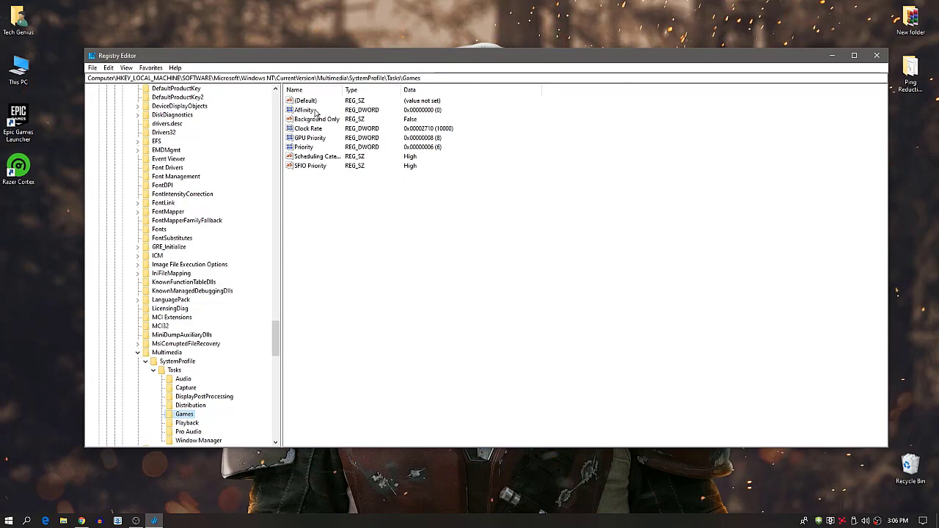
# In the Games task key, confirm Priority 6 and GPU Priority 8, then close the editor.
pyautogui.rightClick(301, 148)
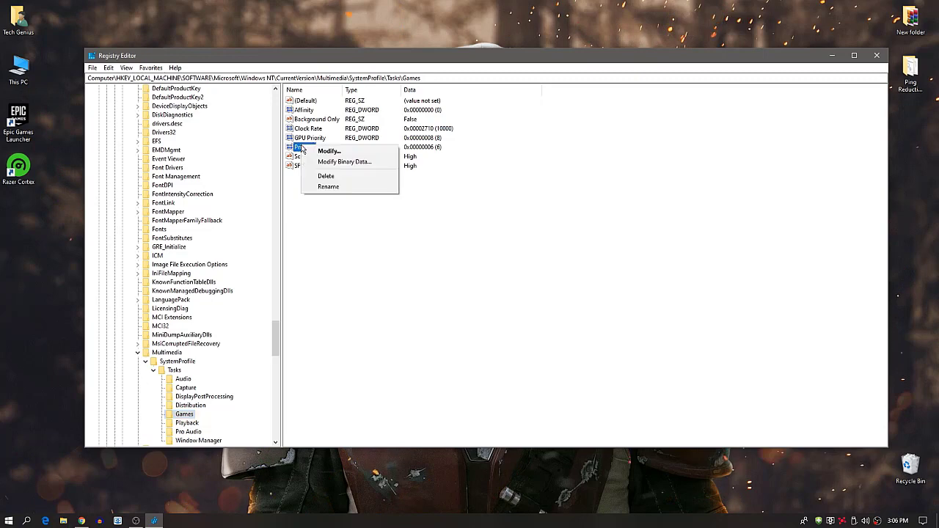
pyautogui.click(324, 152)
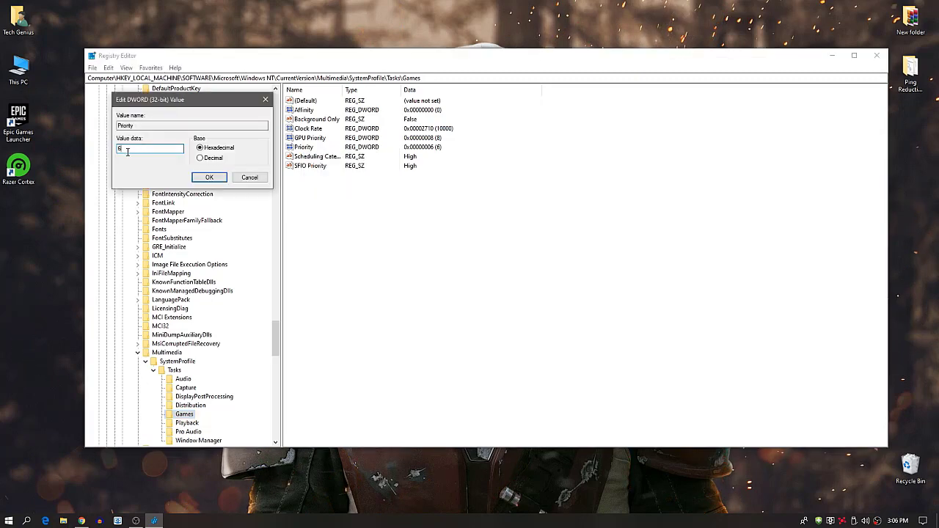
pyautogui.click(209, 177)
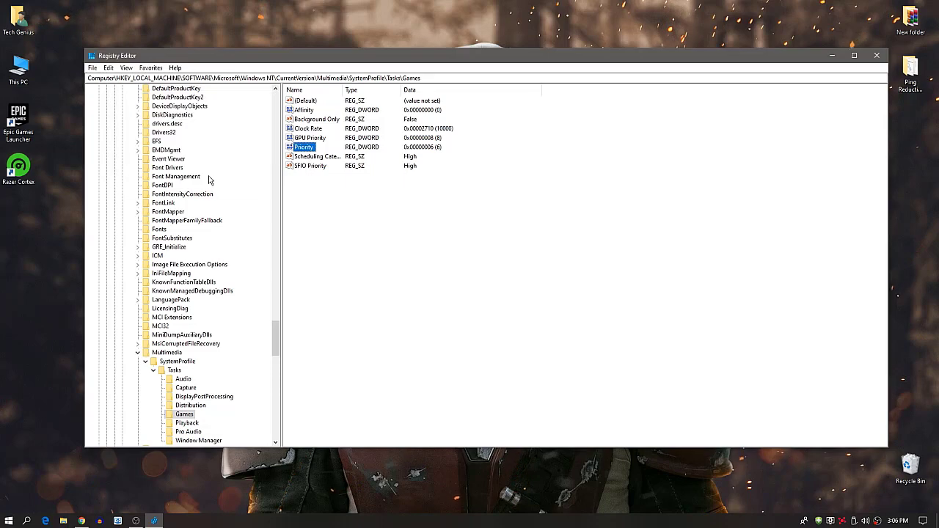
pyautogui.rightClick(306, 140)
pyautogui.click(342, 142)
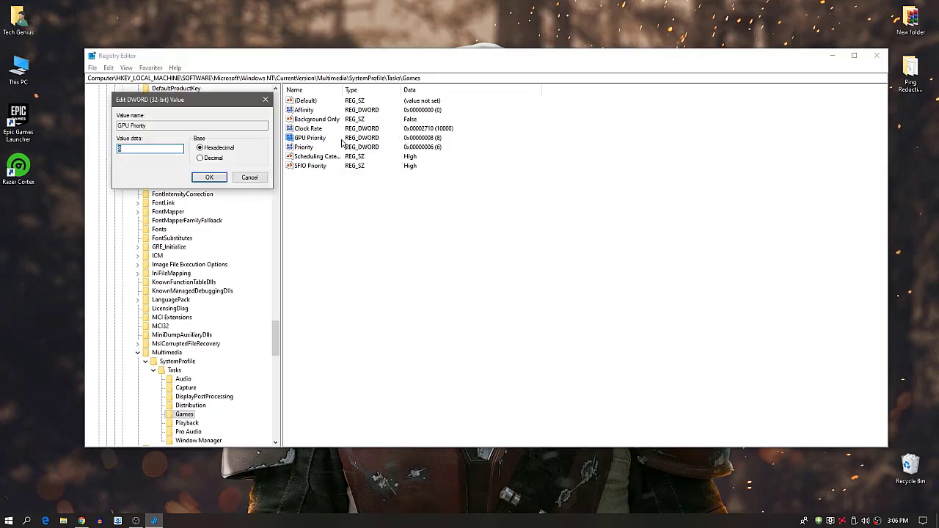
pyautogui.click(209, 178)
pyautogui.click(877, 57)
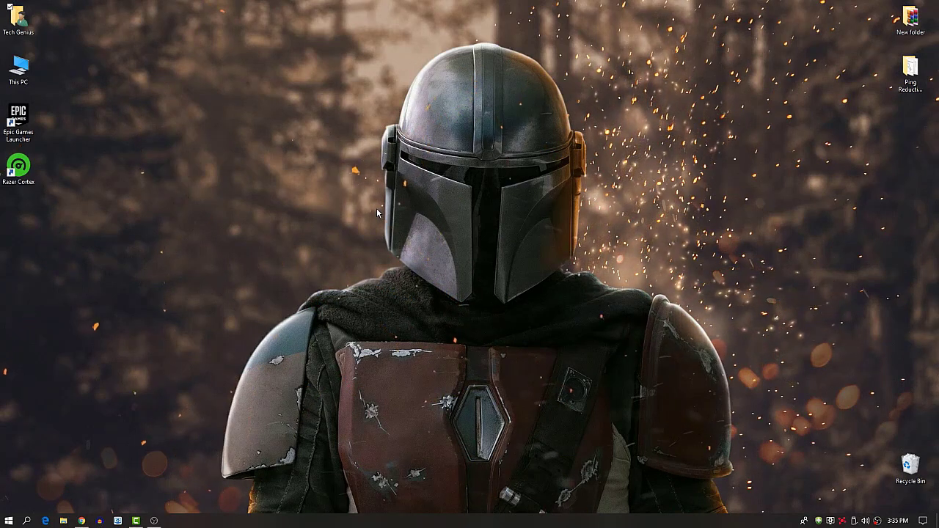
# Through This PC's system properties, set visual effects to Custom, keeping font smoothing, thumbnails, window shadows and control animations.
pyautogui.rightClick(16, 80)
pyautogui.click(49, 192)
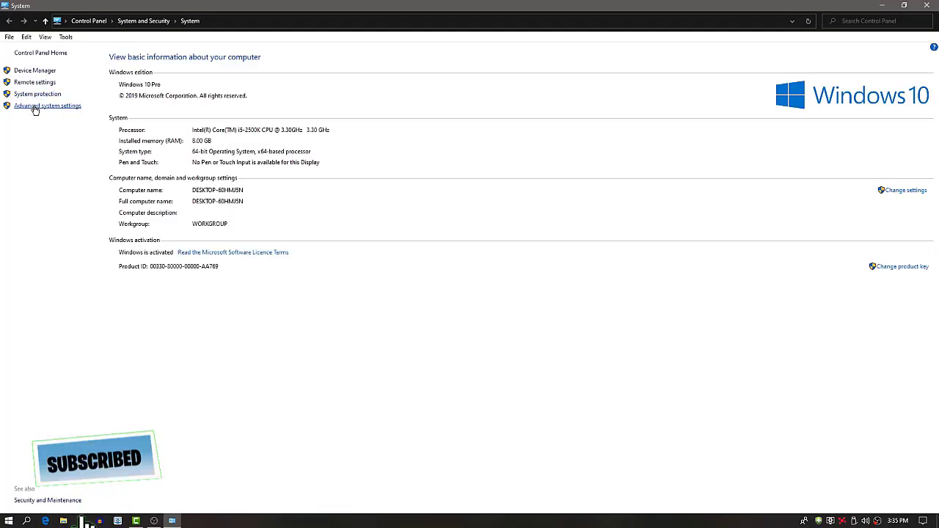
pyautogui.click(35, 107)
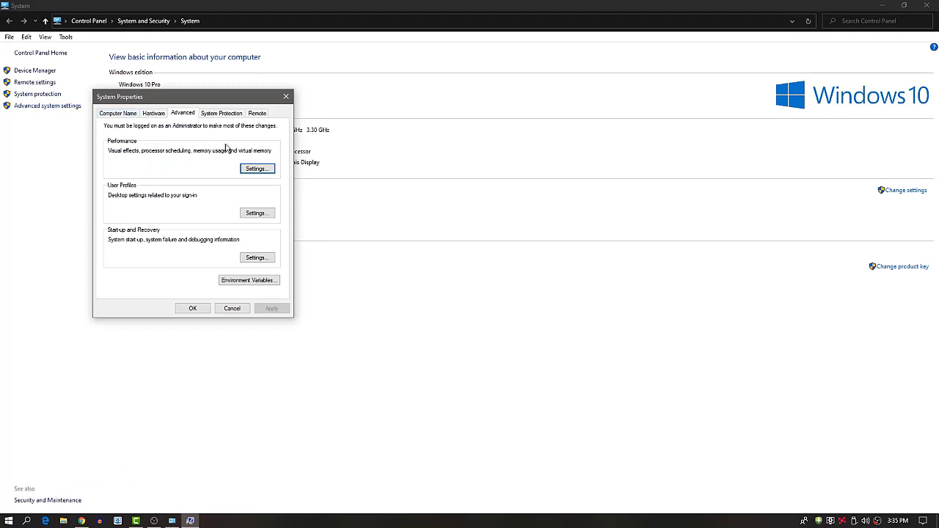
pyautogui.click(254, 168)
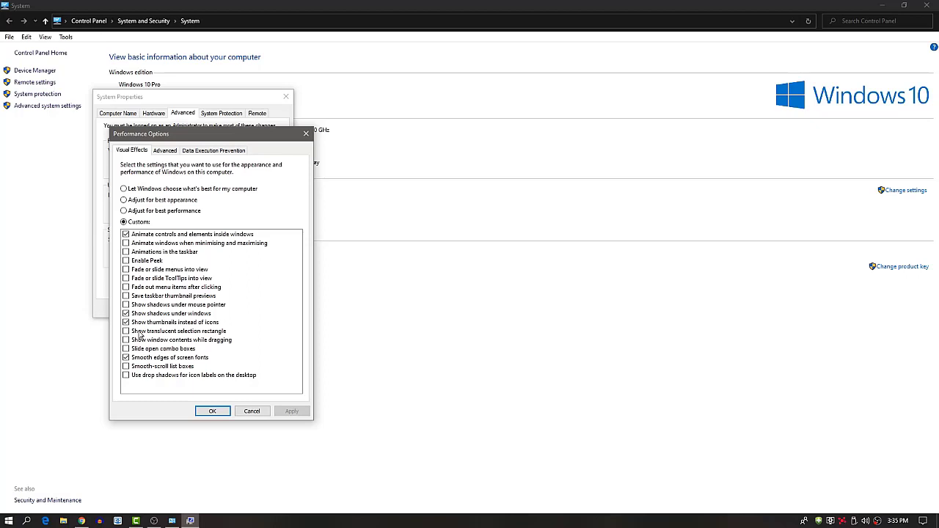
pyautogui.click(211, 412)
pyautogui.click(194, 309)
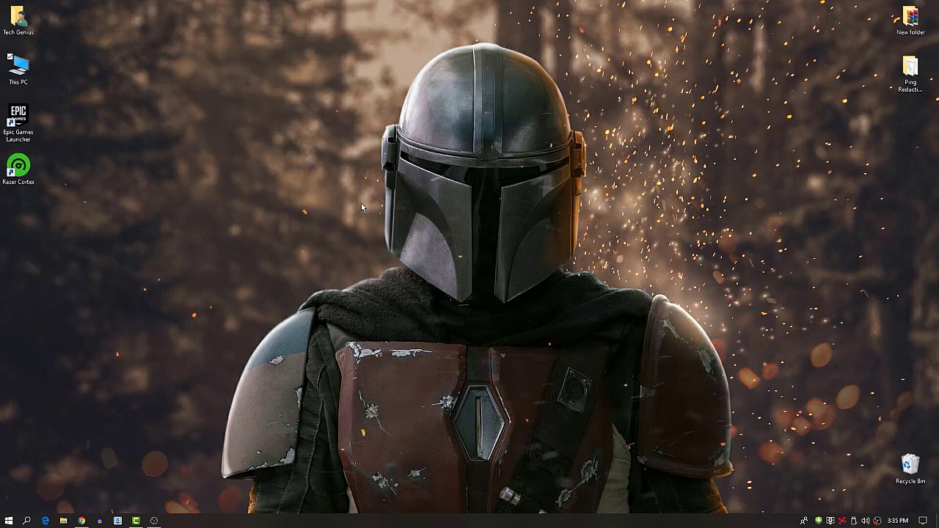
# Launch msconfig and set the Boot advanced options to use 4 processors.
pyautogui.click(26, 521)
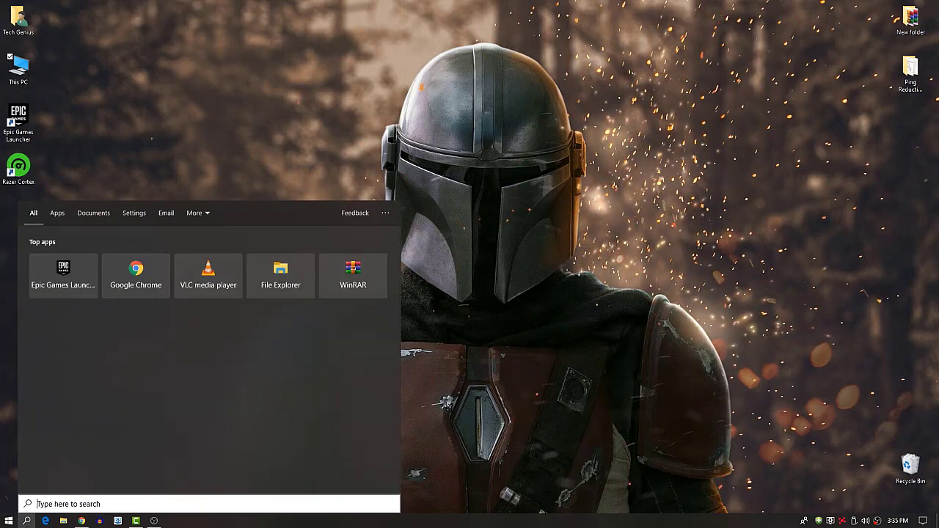
pyautogui.write('msconfig')
pyautogui.press('Return')
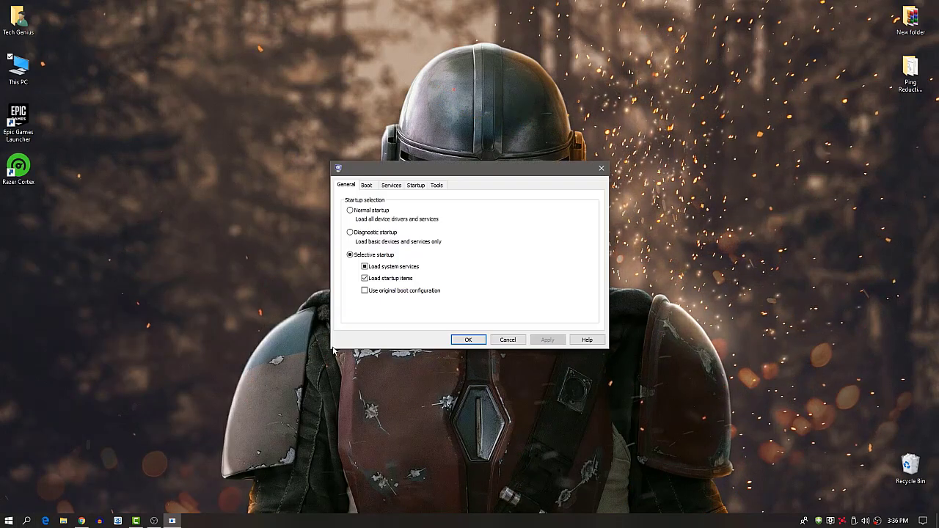
pyautogui.click(367, 186)
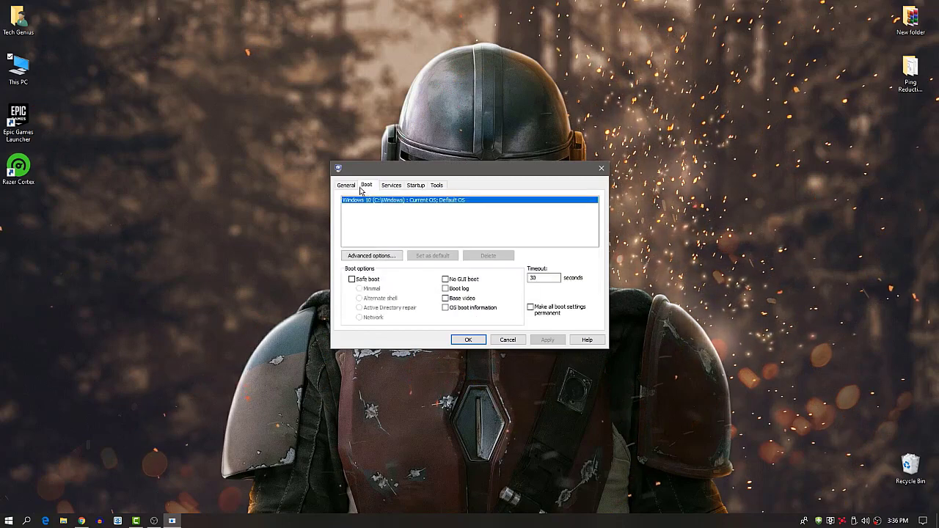
pyautogui.click(357, 256)
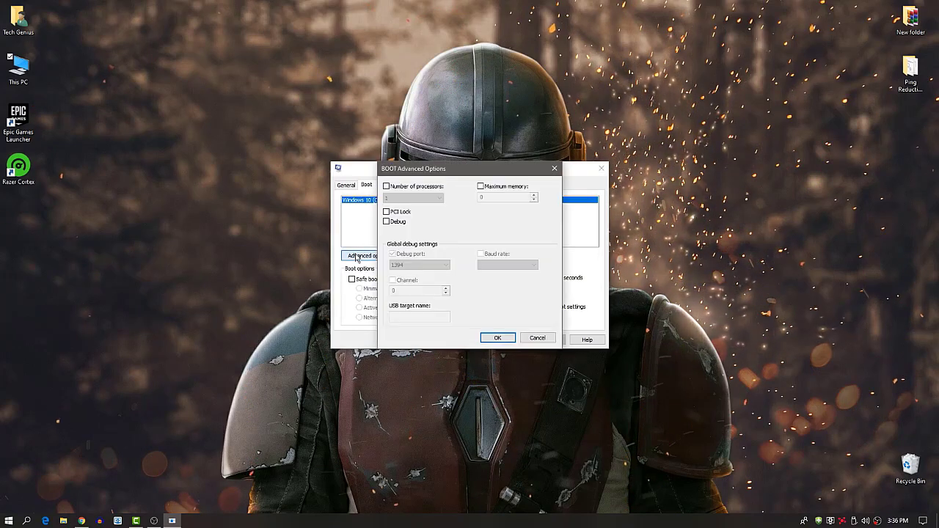
pyautogui.click(386, 186)
pyautogui.click(411, 198)
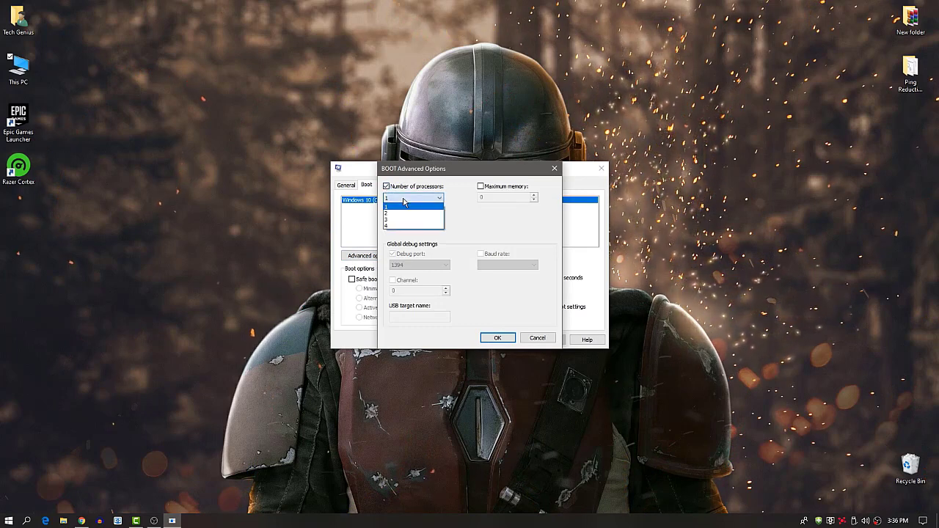
pyautogui.click(399, 226)
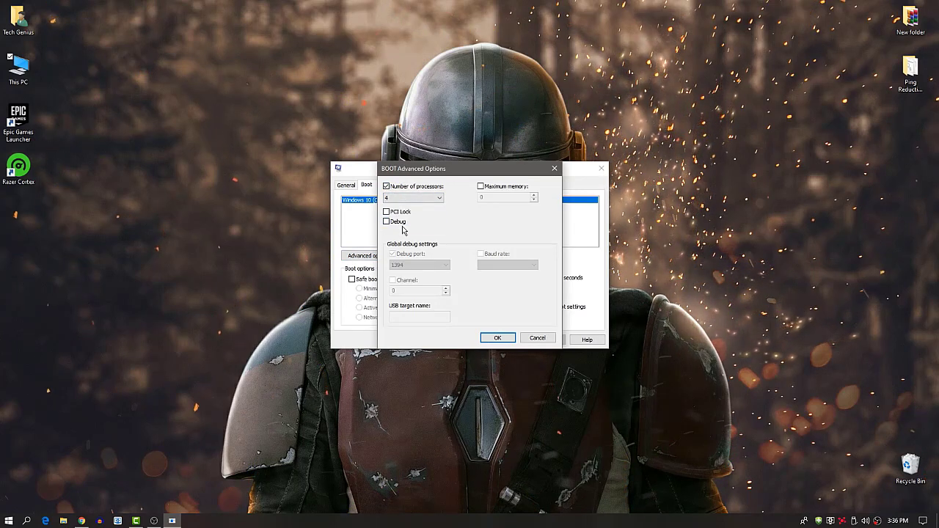
pyautogui.click(499, 338)
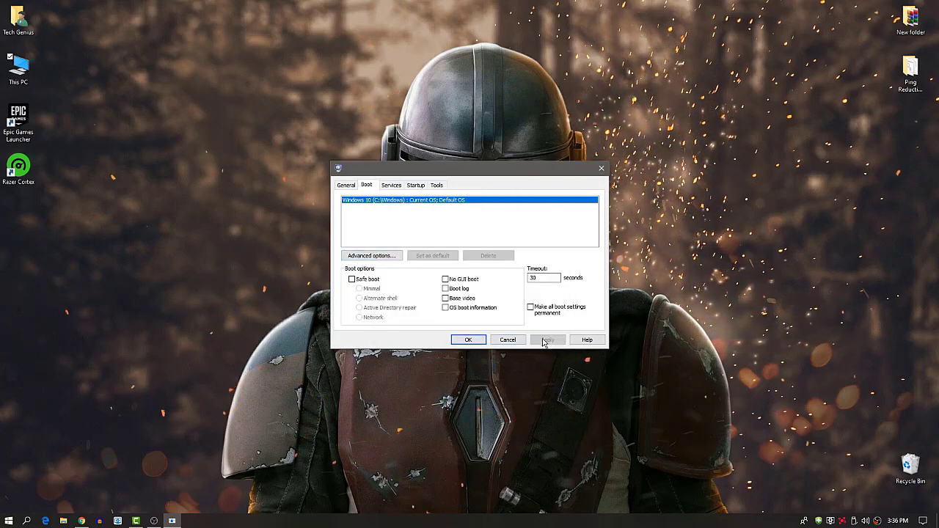